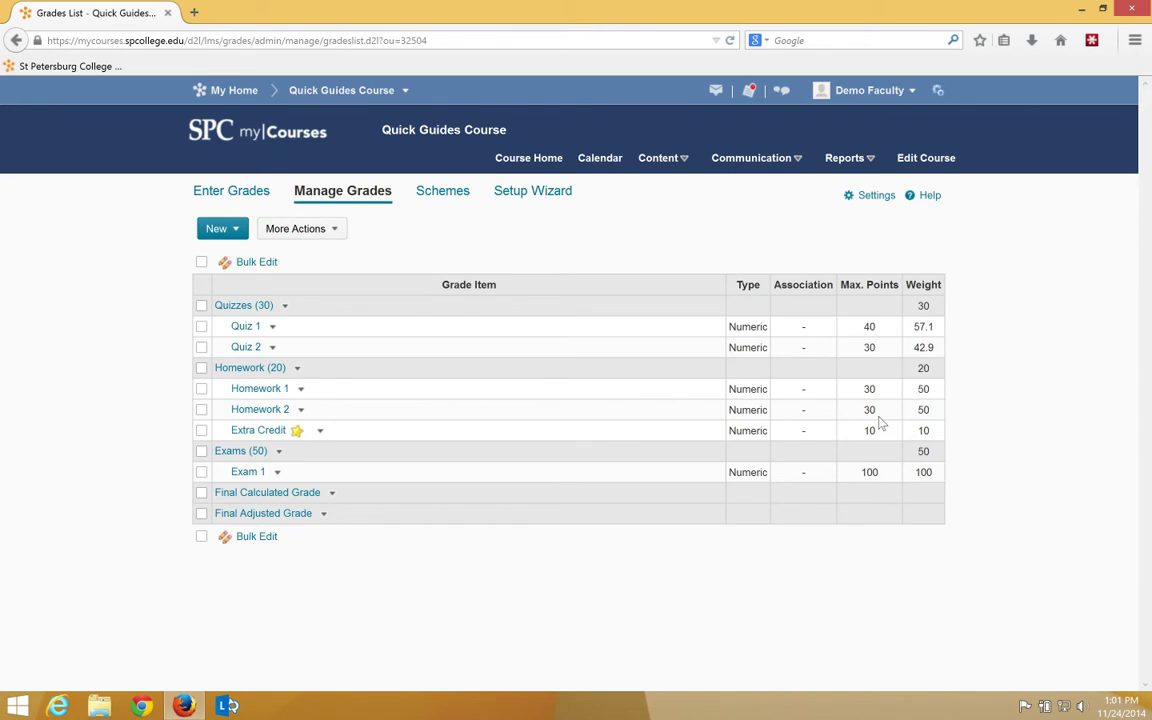
Switch to the Enter Grades view to list every student's grades and final calculated grade.
left_click(213, 197)
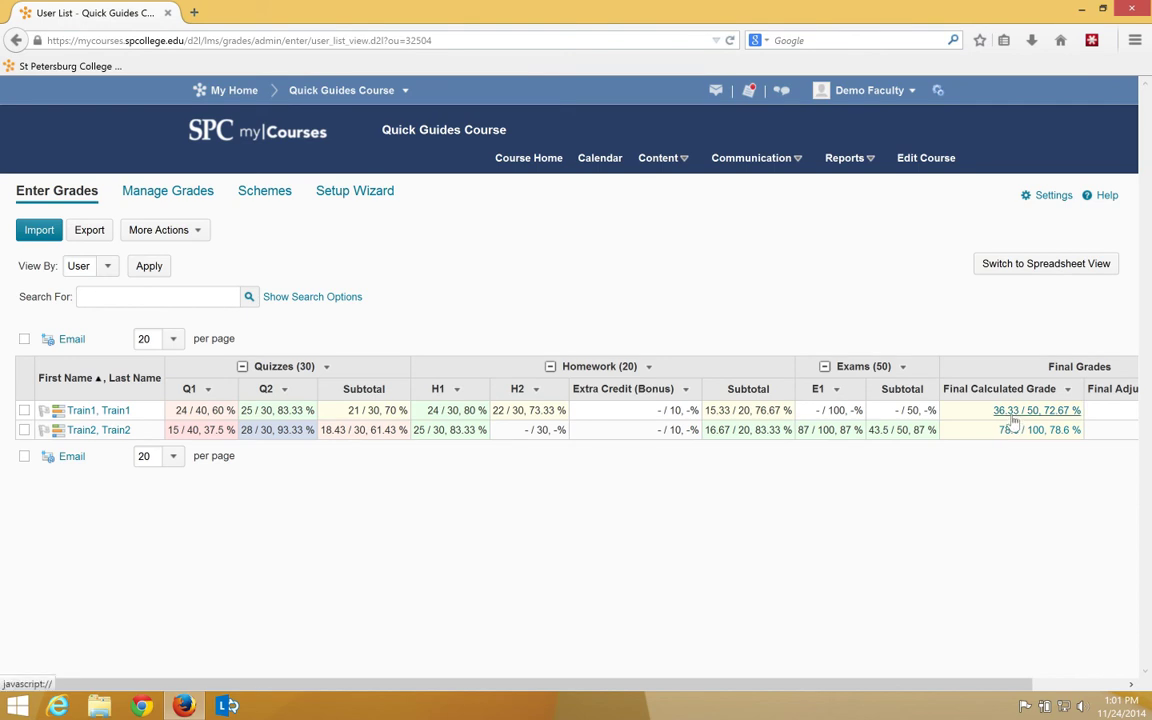
Grade Extra Credit as 10 / 10 for Train1, save the change, and return to Enter Grades.
left_click(685, 389)
left_click(712, 442)
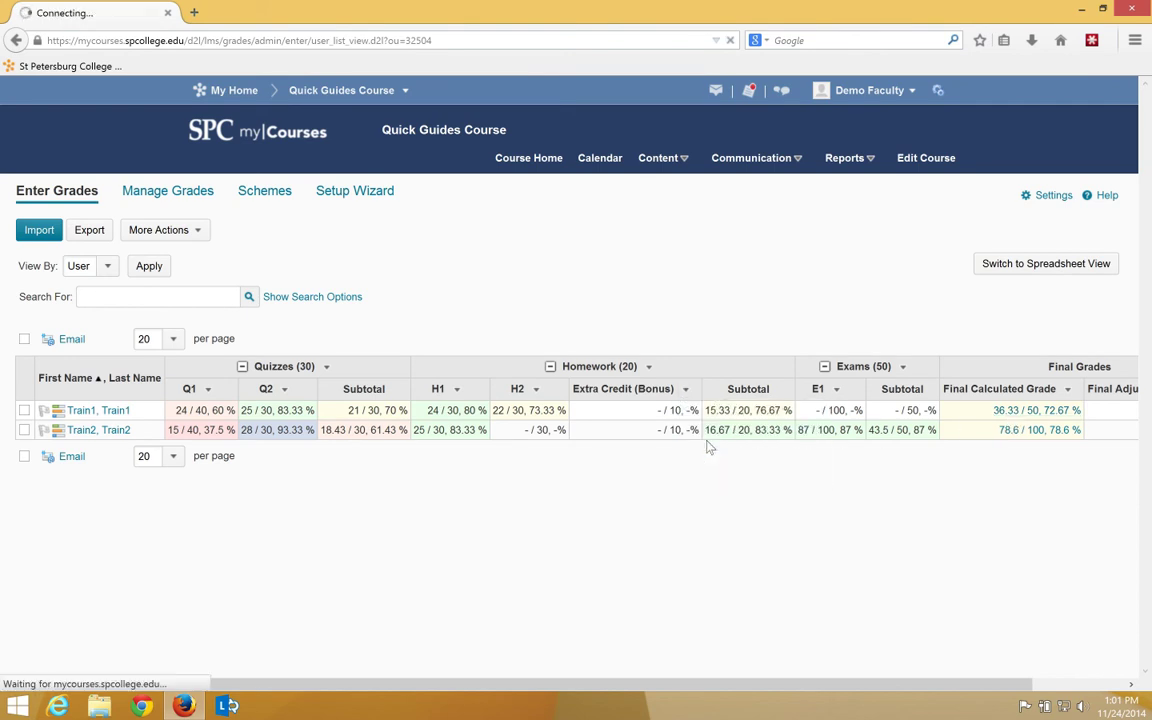
left_click(624, 403)
type("10")
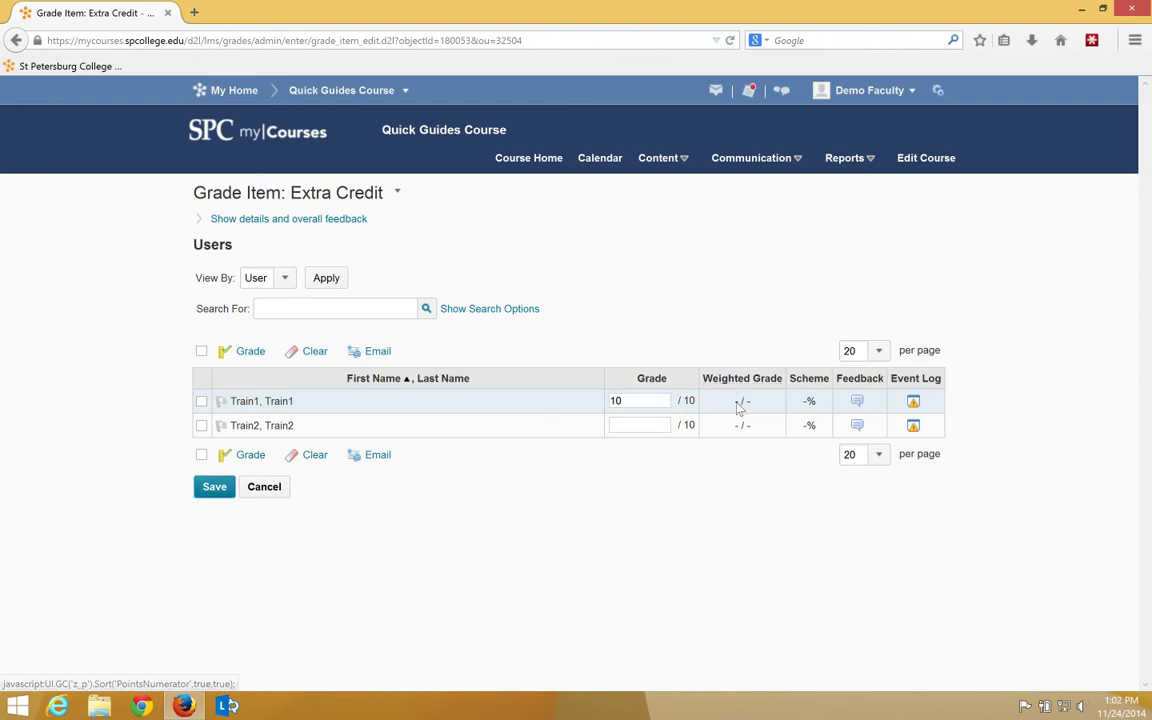
left_click(216, 488)
left_click(441, 232)
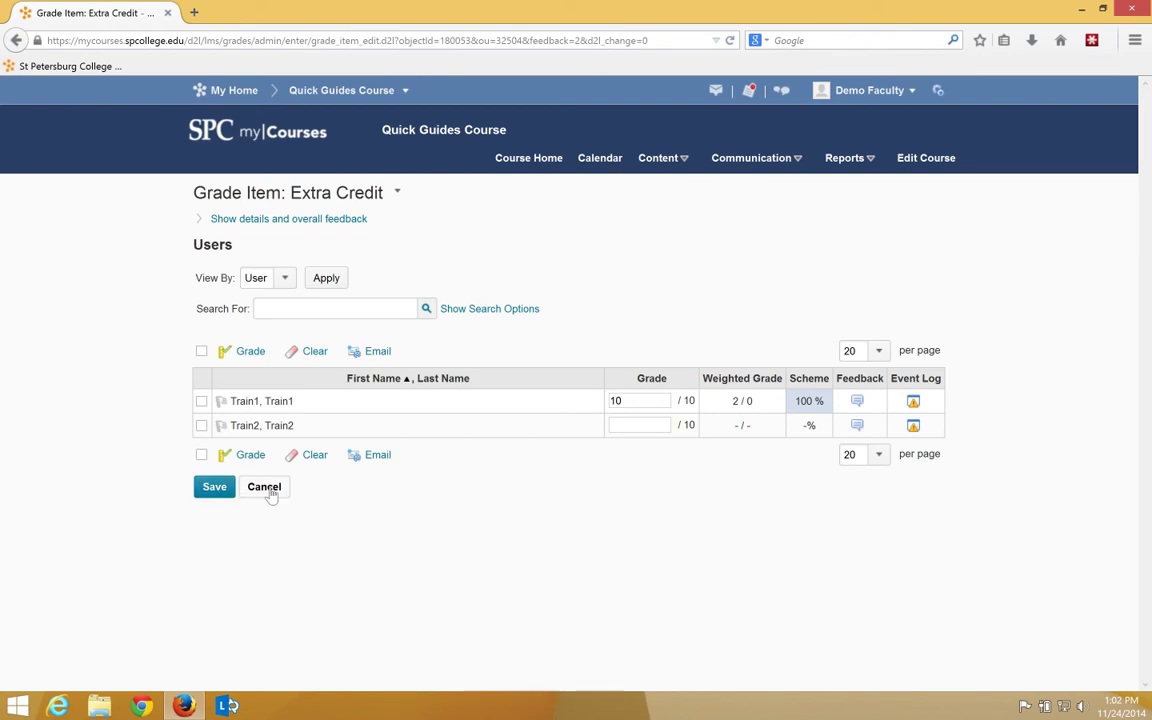
left_click(265, 487)
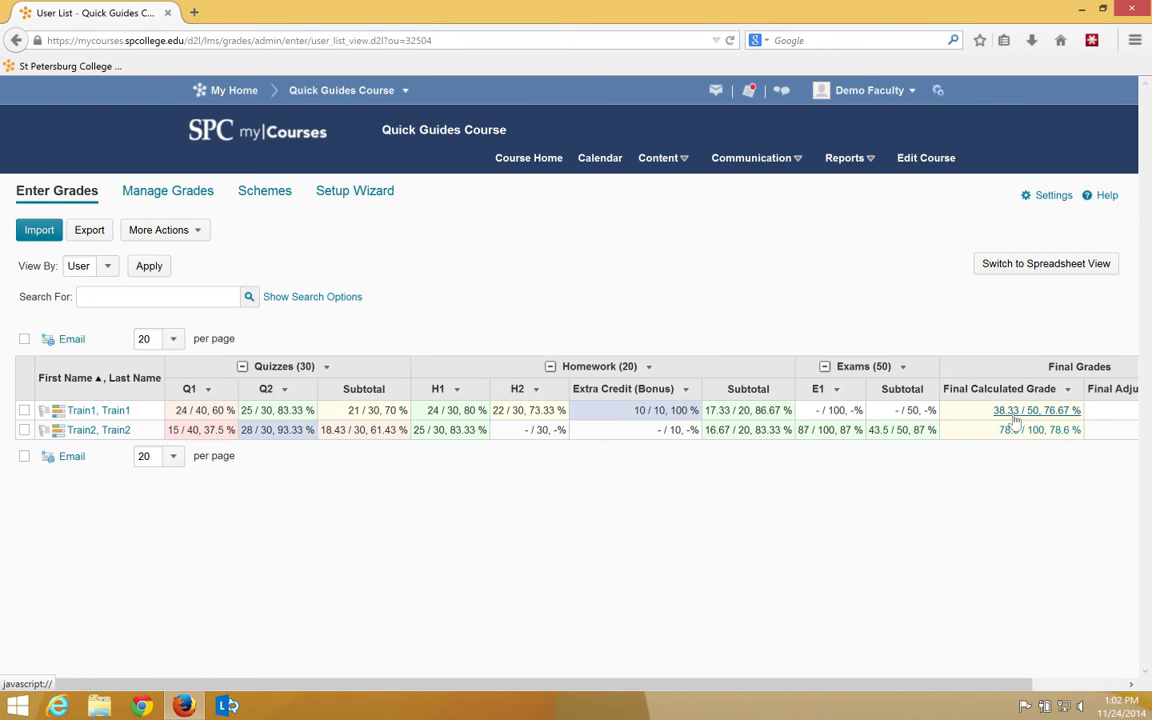
Delete Train1's Extra Credit score of 10, save the change, and return to the grade list.
left_click(686, 389)
left_click(708, 424)
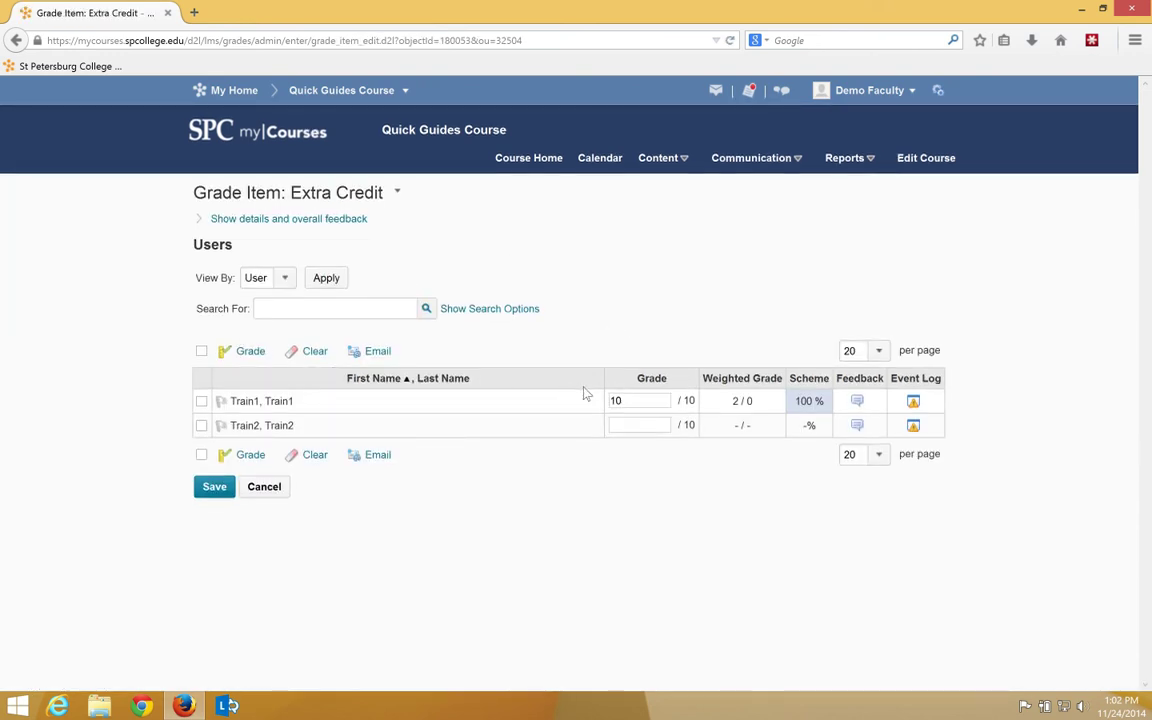
left_click_drag(637, 407, 604, 393)
left_click(612, 398)
key("BackSpace")
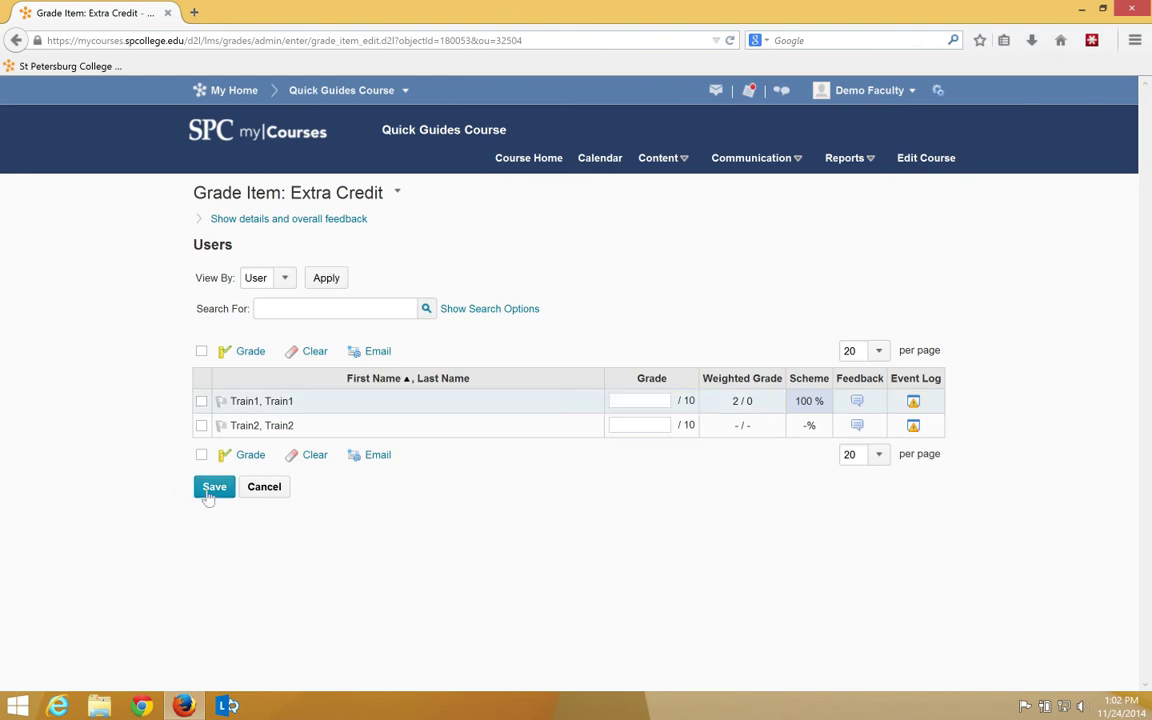
left_click(210, 490)
left_click(443, 231)
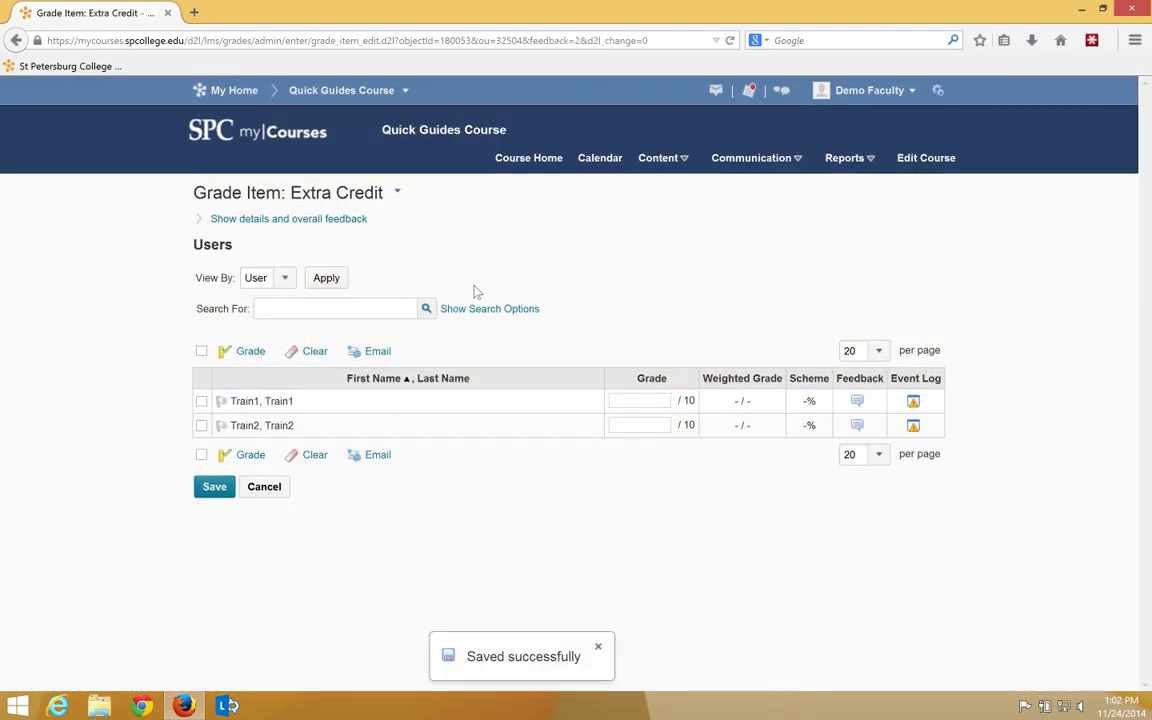
left_click(266, 487)
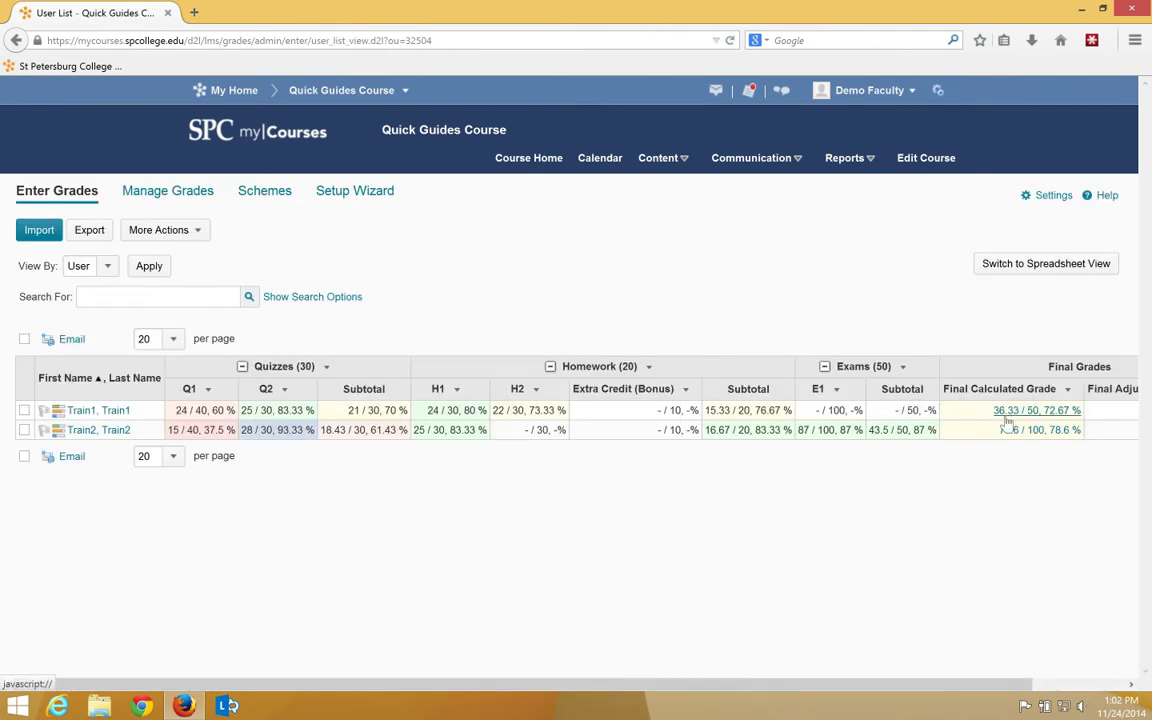
Enter 10 again as Train1's Extra Credit score, save, and return to Enter Grades.
left_click(686, 390)
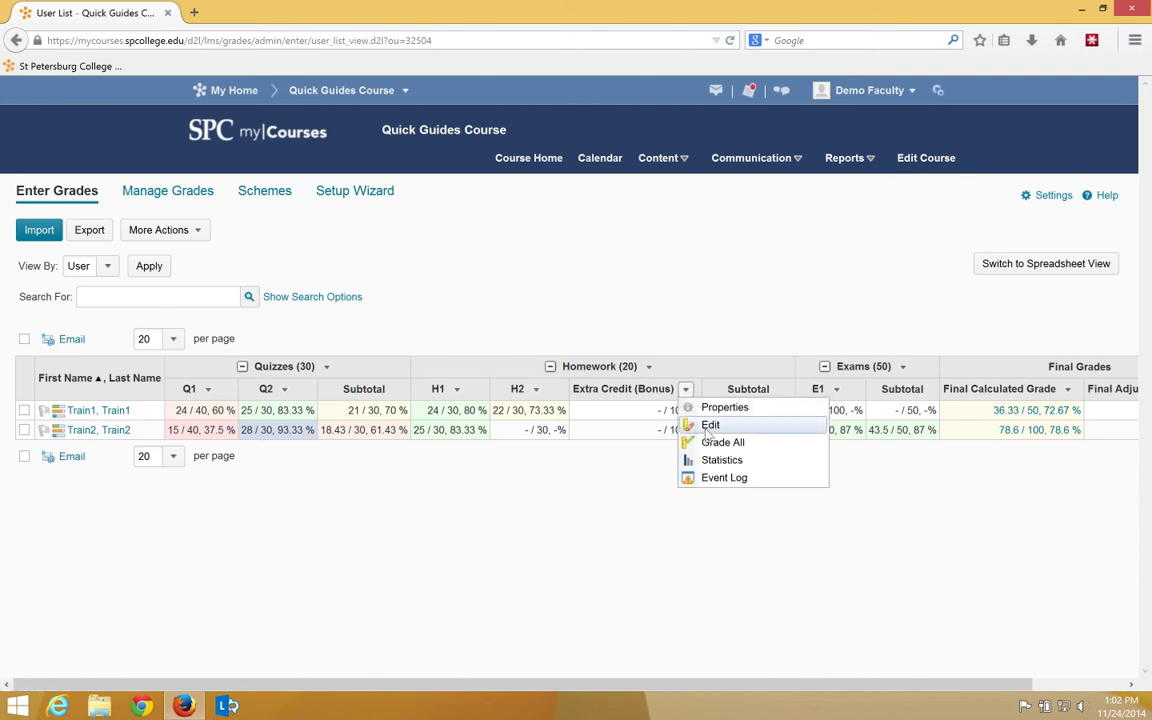
left_click(705, 440)
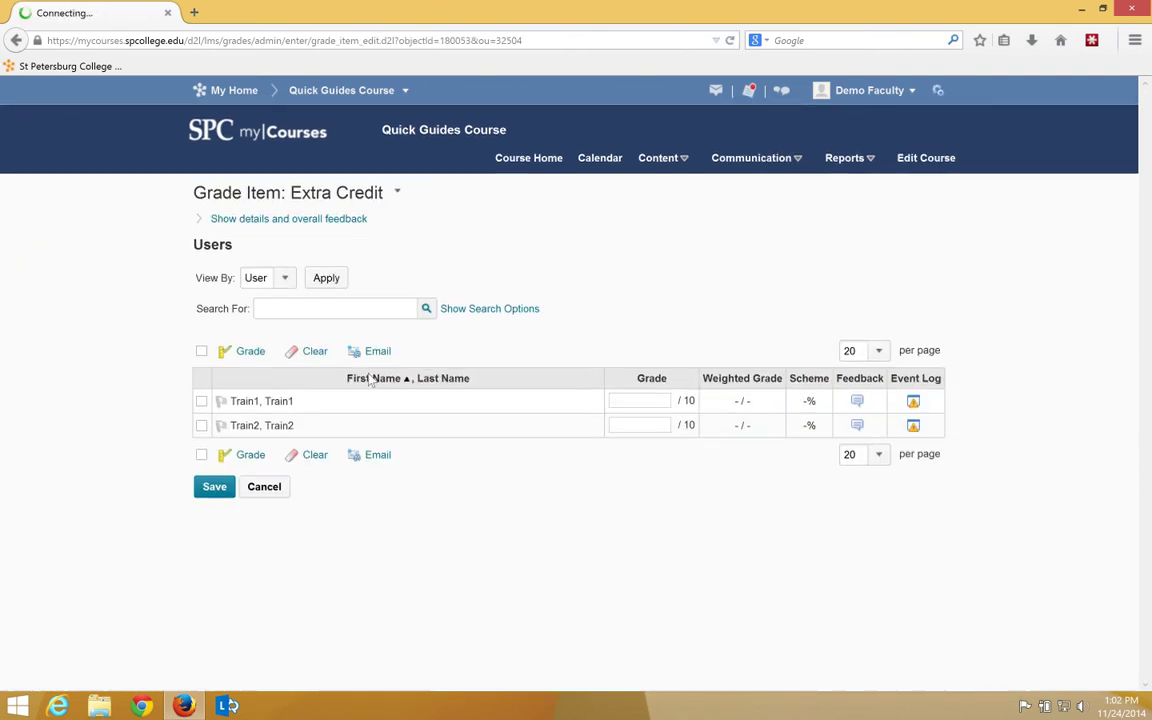
left_click(664, 400)
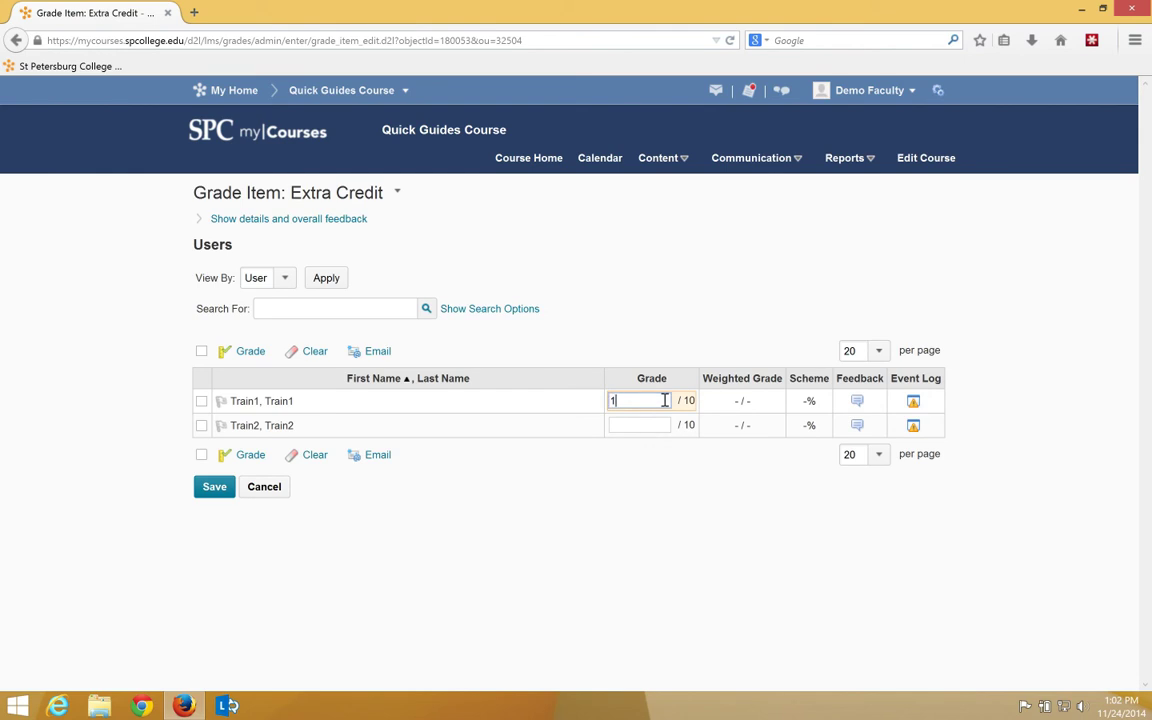
type("10")
left_click(227, 493)
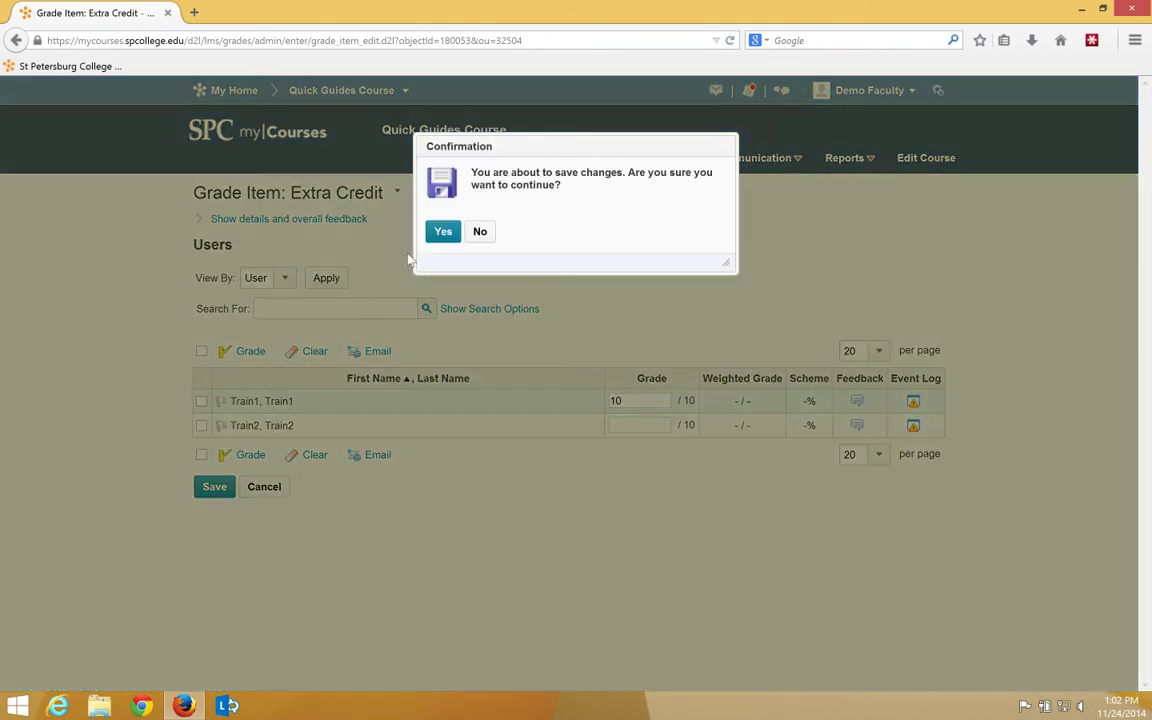
left_click(433, 236)
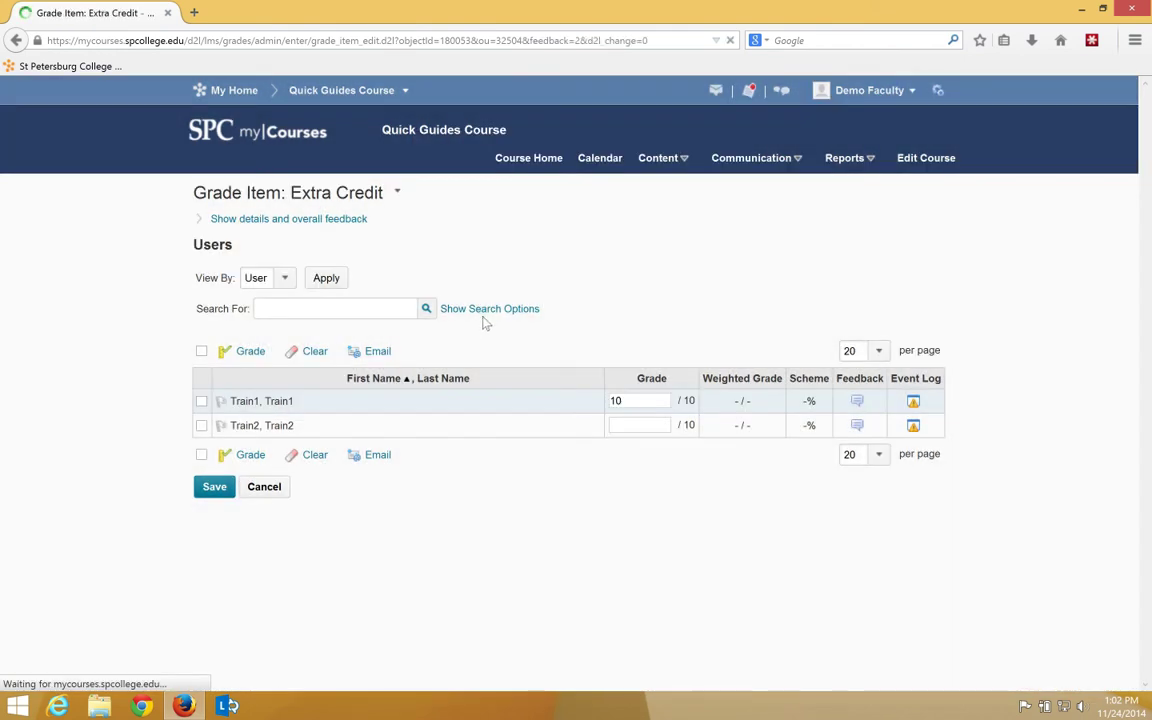
left_click(256, 487)
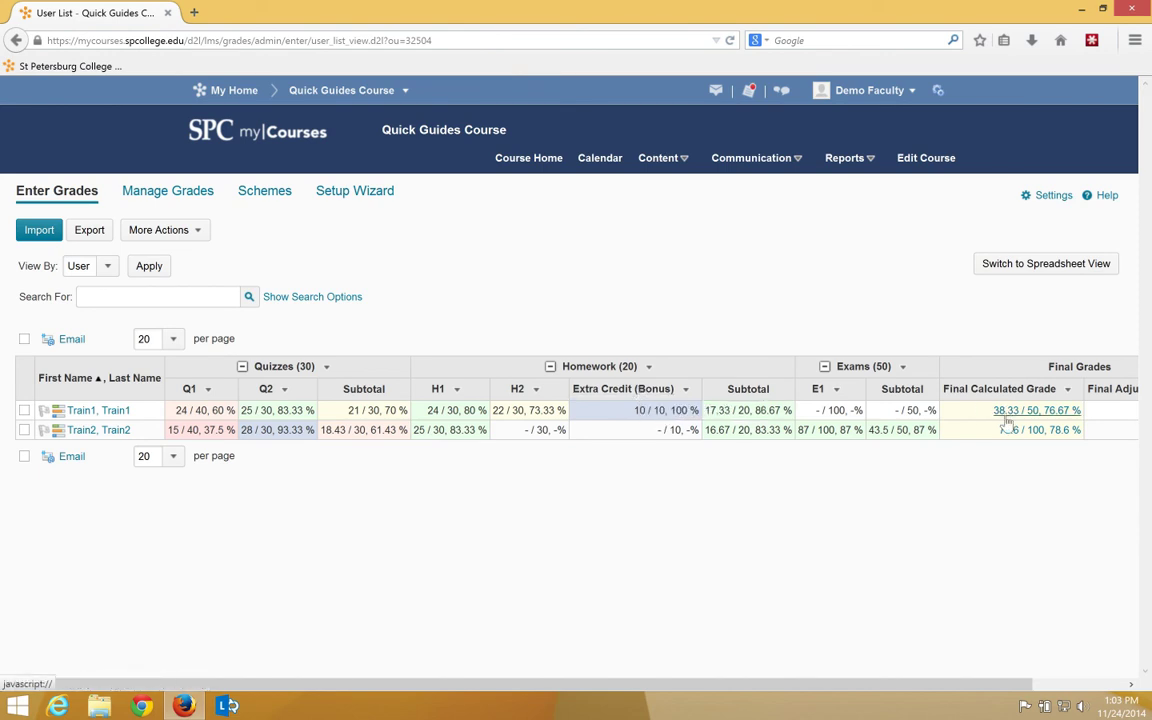
Replace Train1's Extra Credit score of 10 with 8, save, and return to the grade list.
left_click(686, 392)
left_click(705, 441)
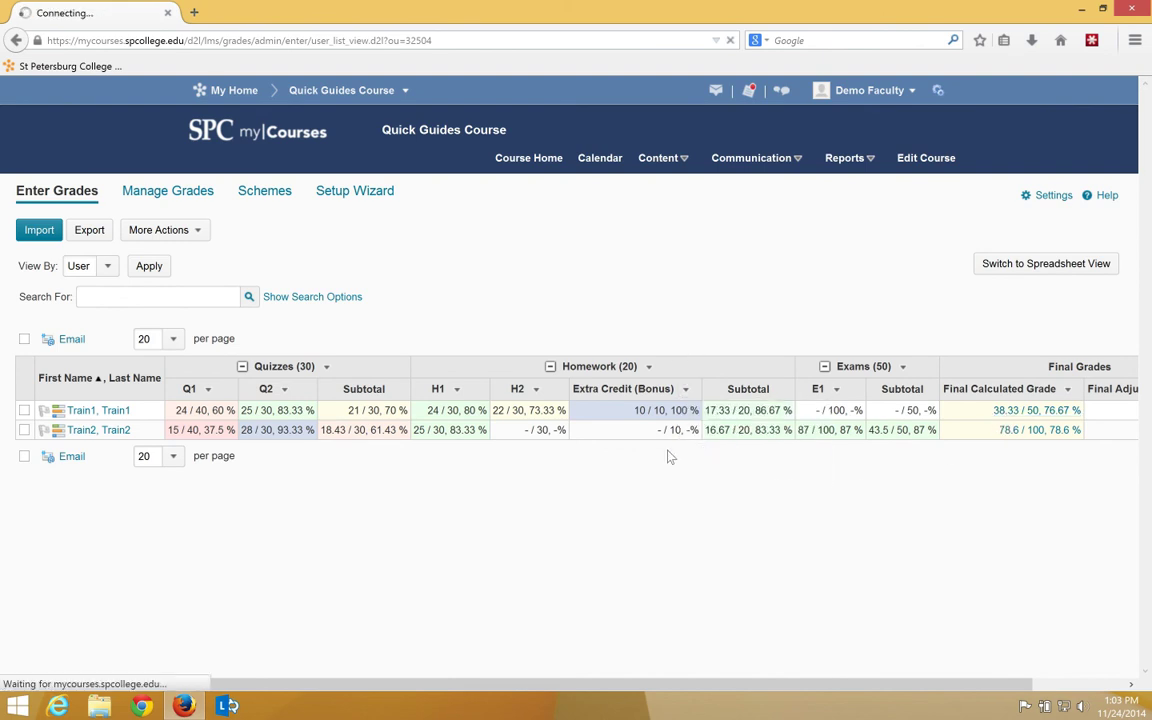
double_click(617, 400)
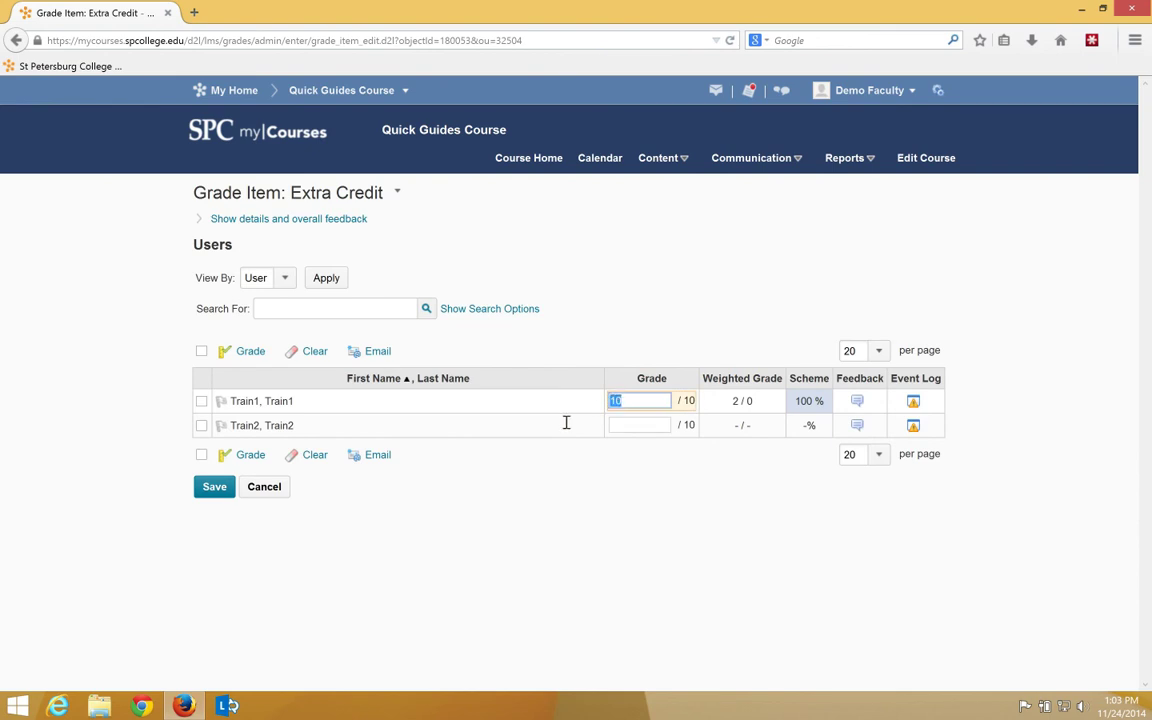
type("8")
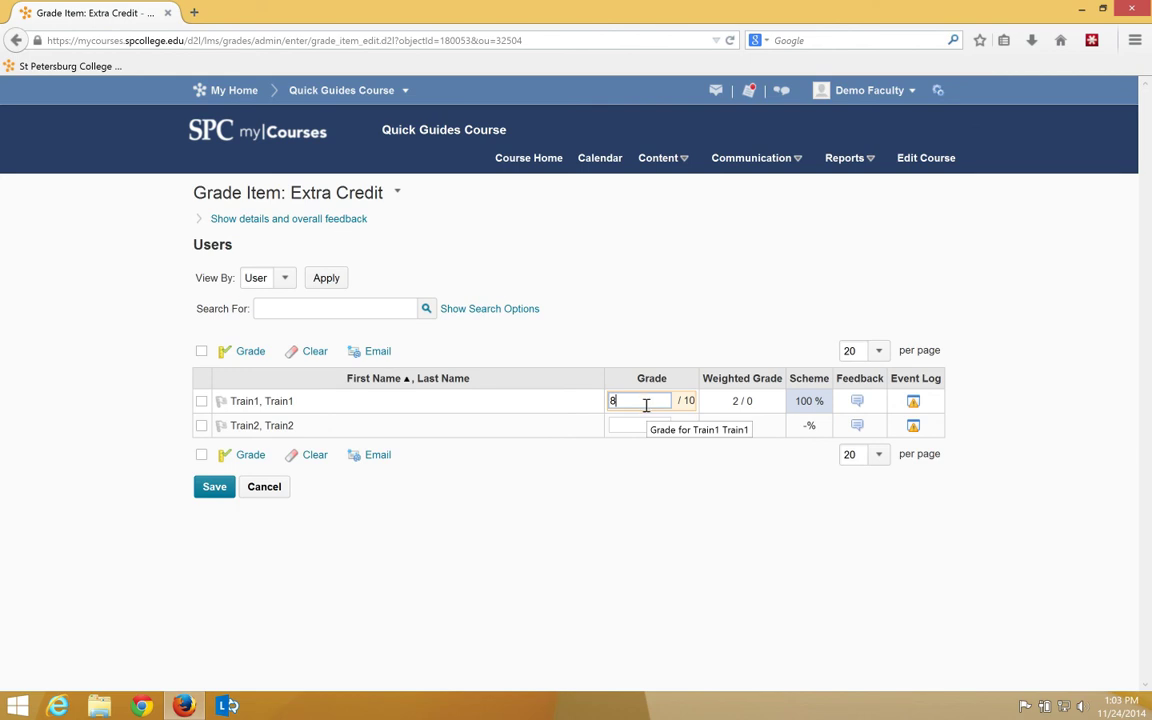
left_click(208, 488)
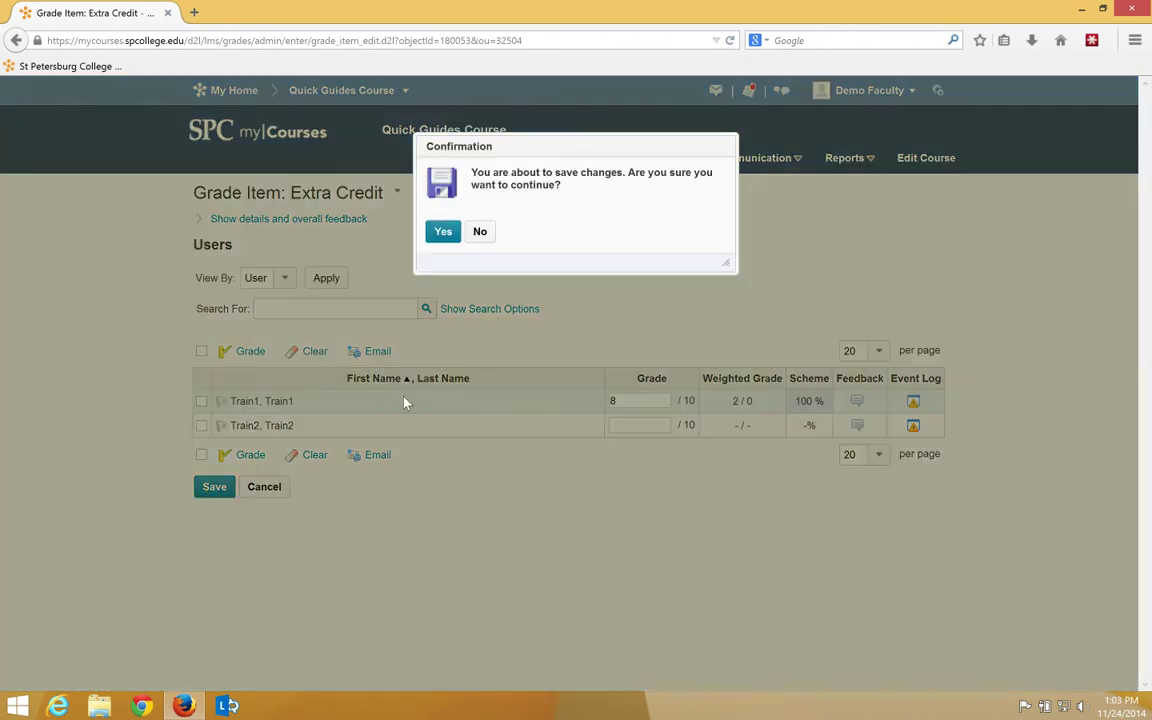
left_click(441, 231)
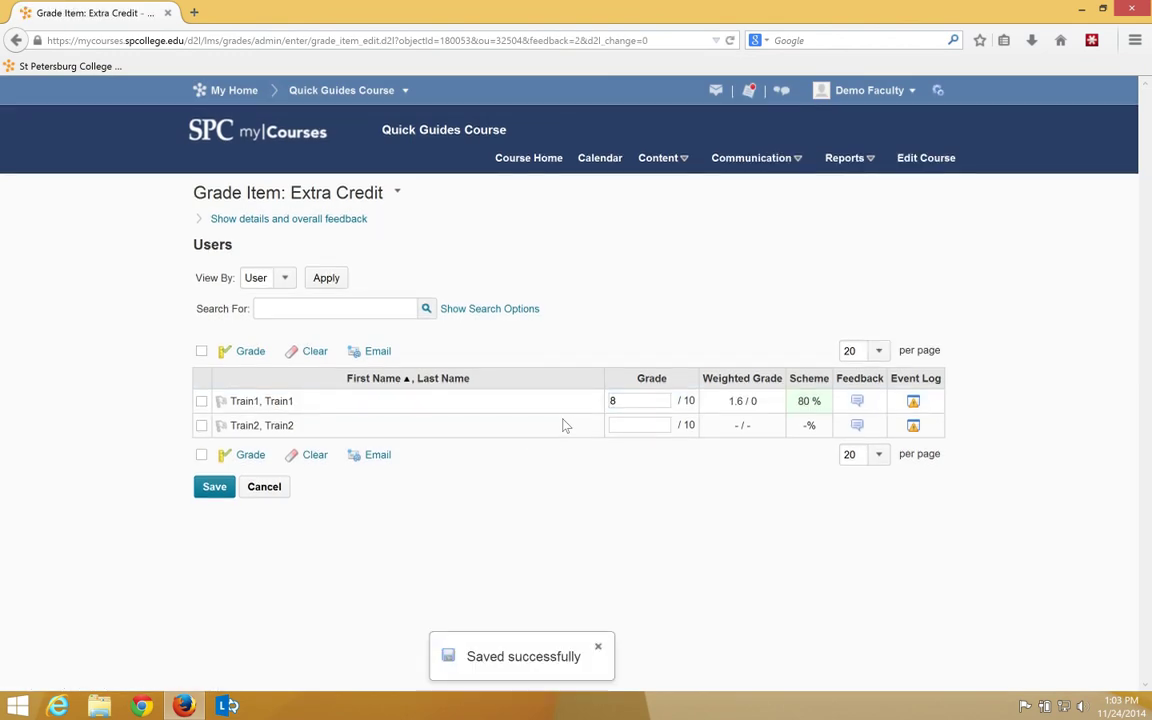
left_click(279, 490)
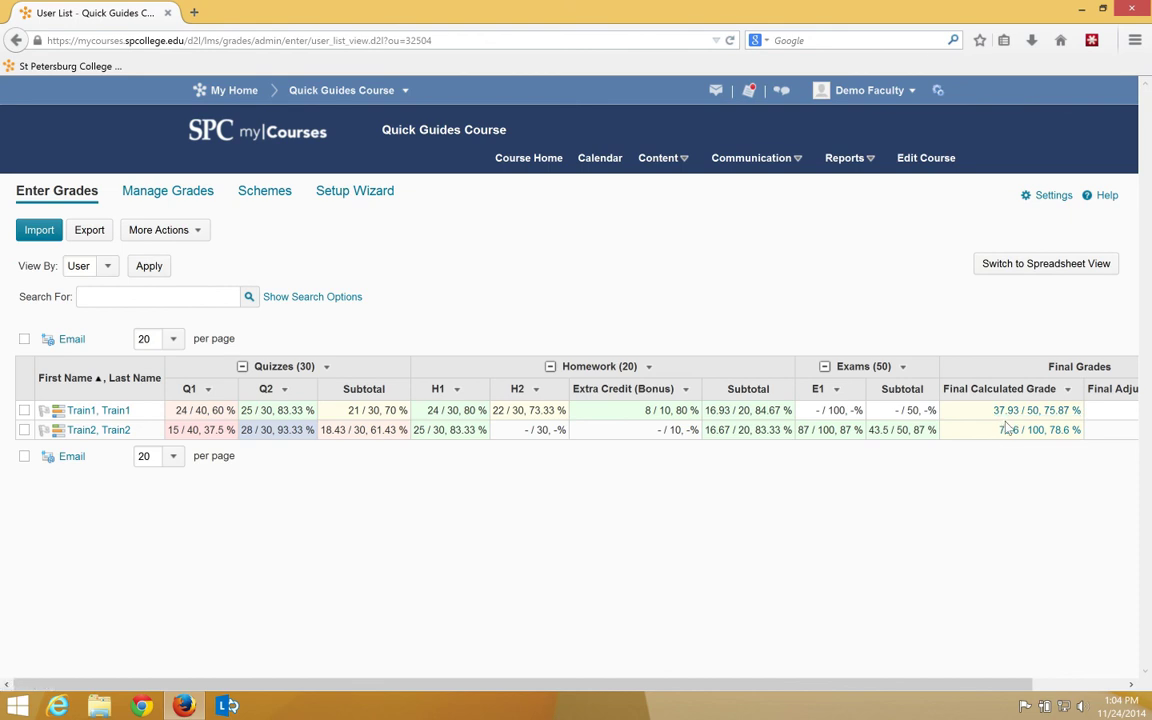
Edit the Extra Credit grade item, changing its Weight from 10 to 20, and save.
left_click(686, 389)
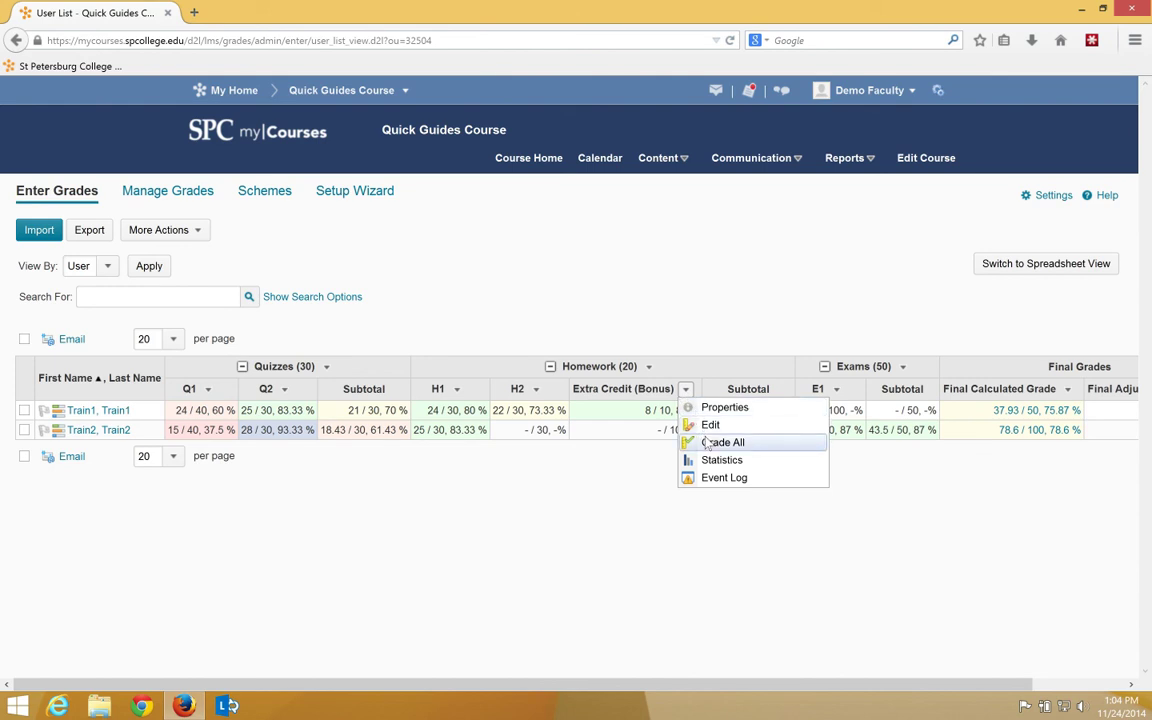
left_click(710, 425)
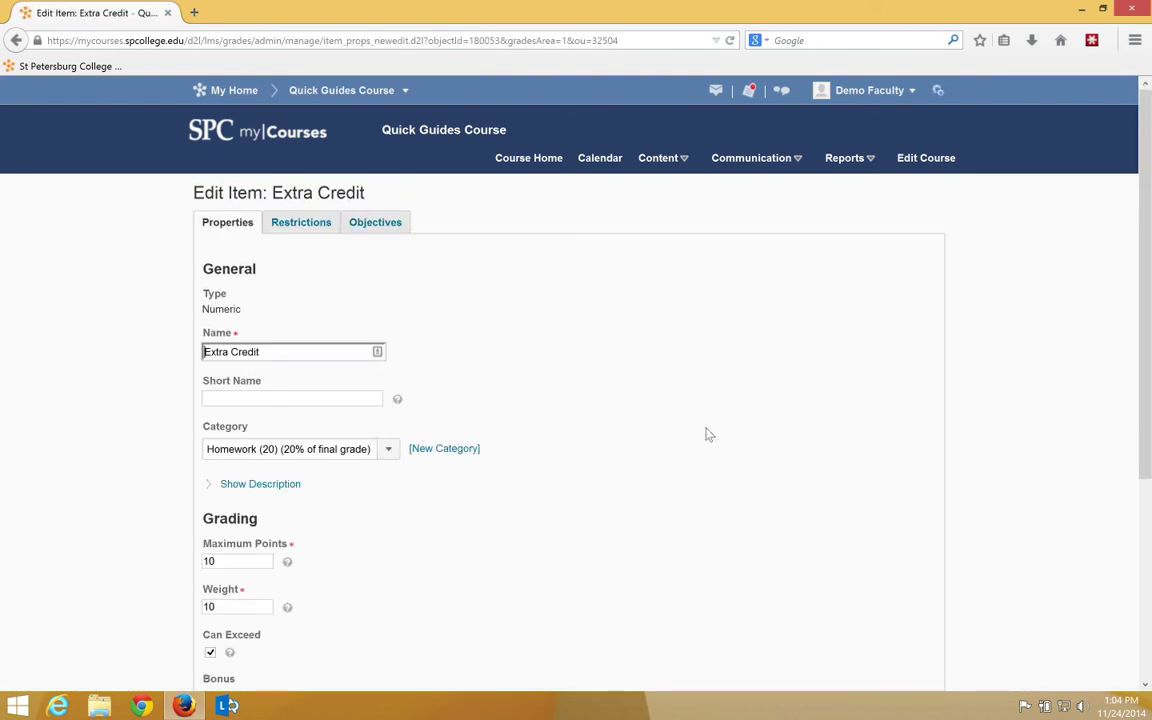
left_click_drag(242, 608, 187, 605)
type("20")
scroll(590, 480, "down", 1)
scroll(590, 480, "down", 4)
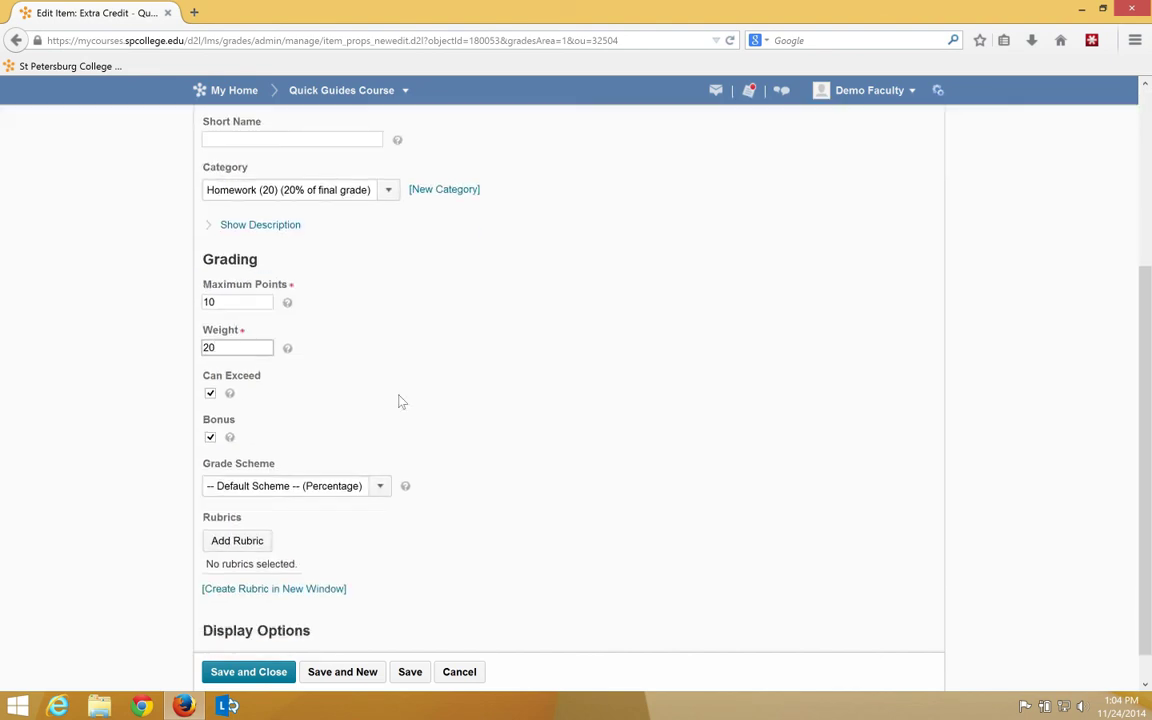
left_click(225, 302)
left_click(249, 672)
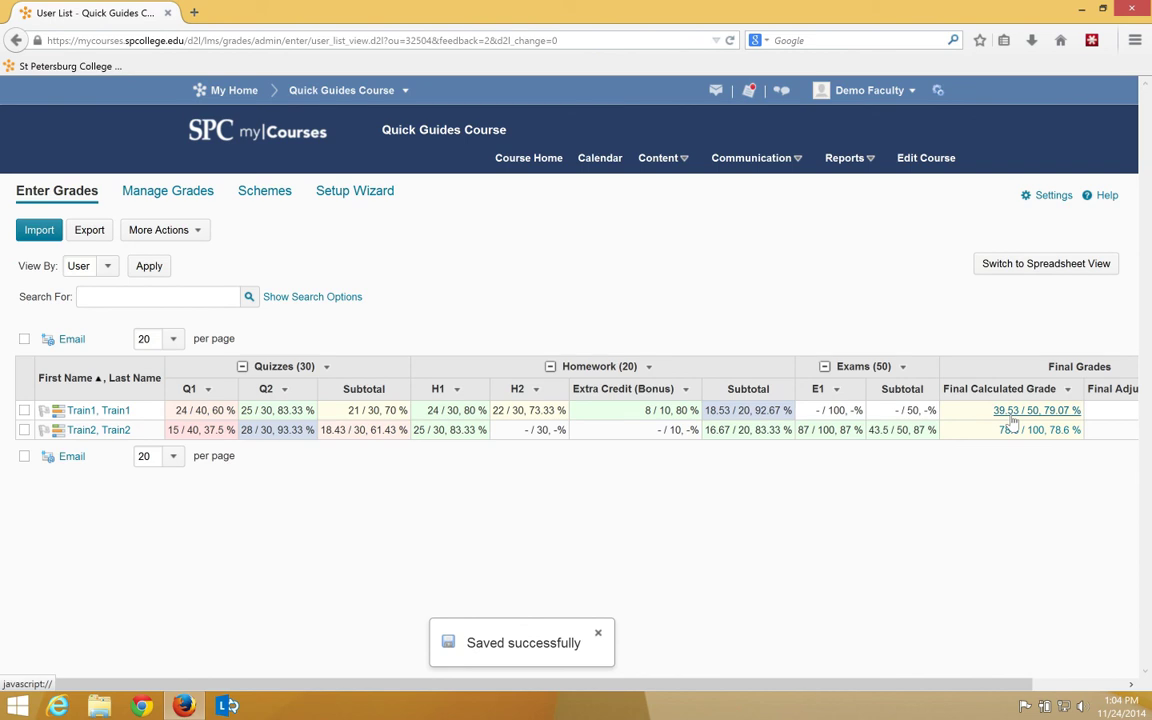
Change Train1's Extra Credit score from 8 to 10 and confirm the save.
left_click(687, 391)
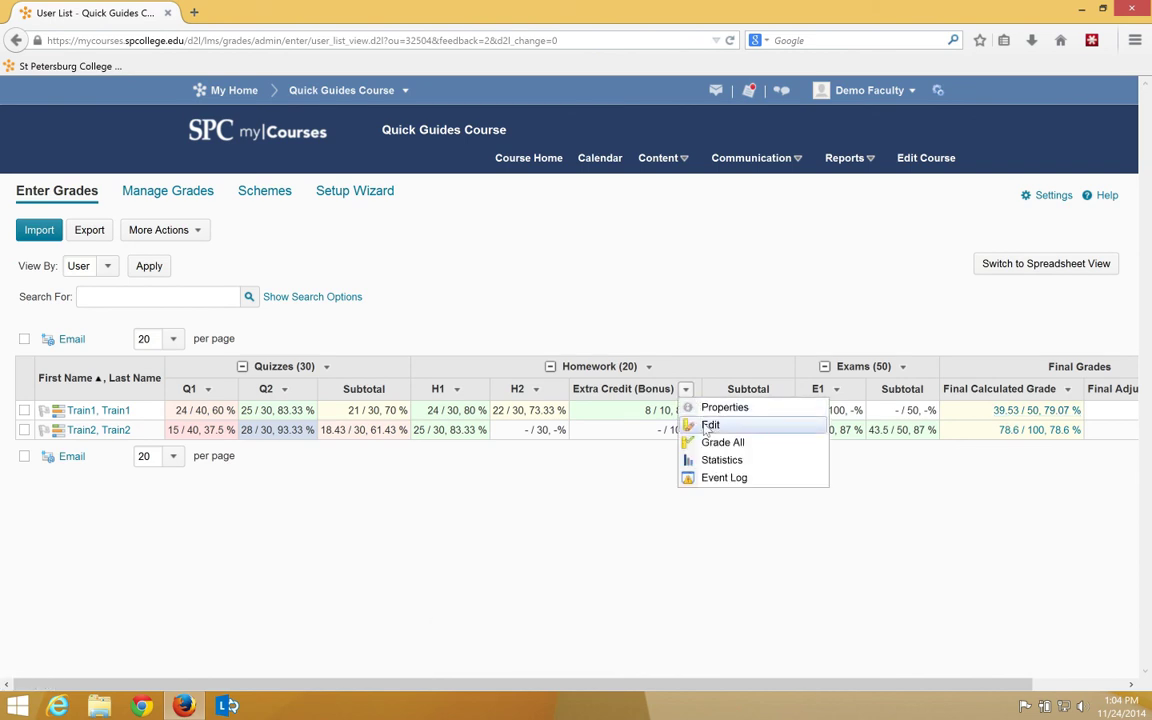
left_click(709, 441)
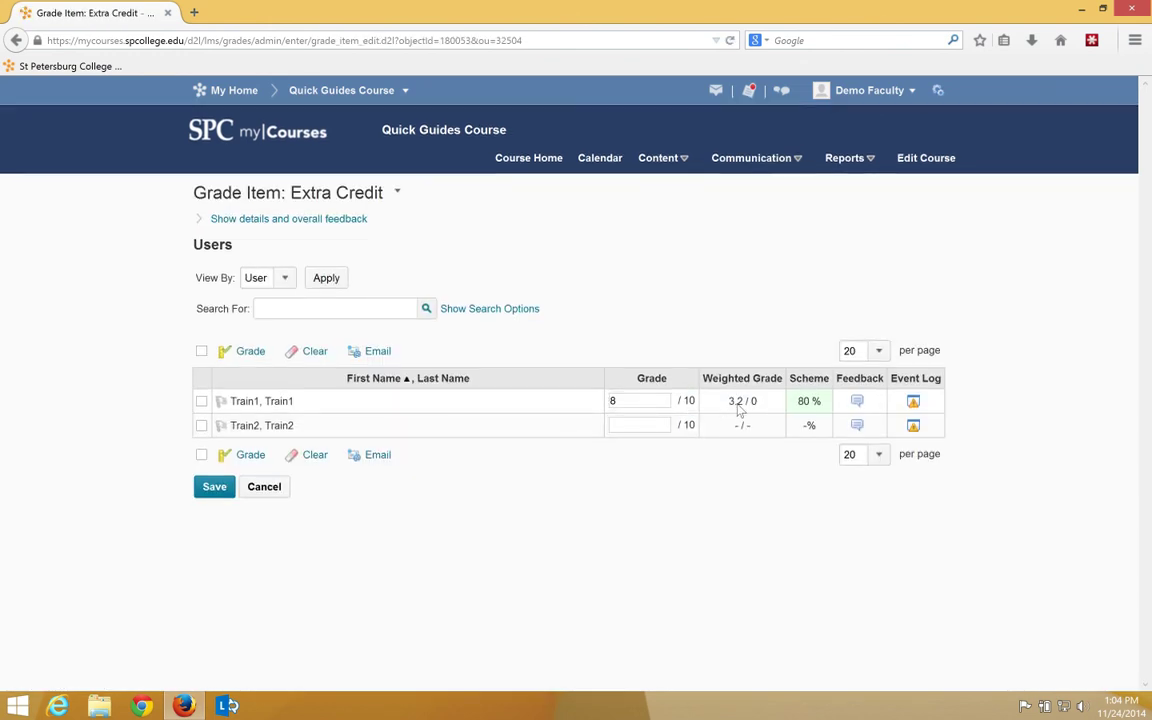
left_click_drag(630, 402, 597, 400)
type("10")
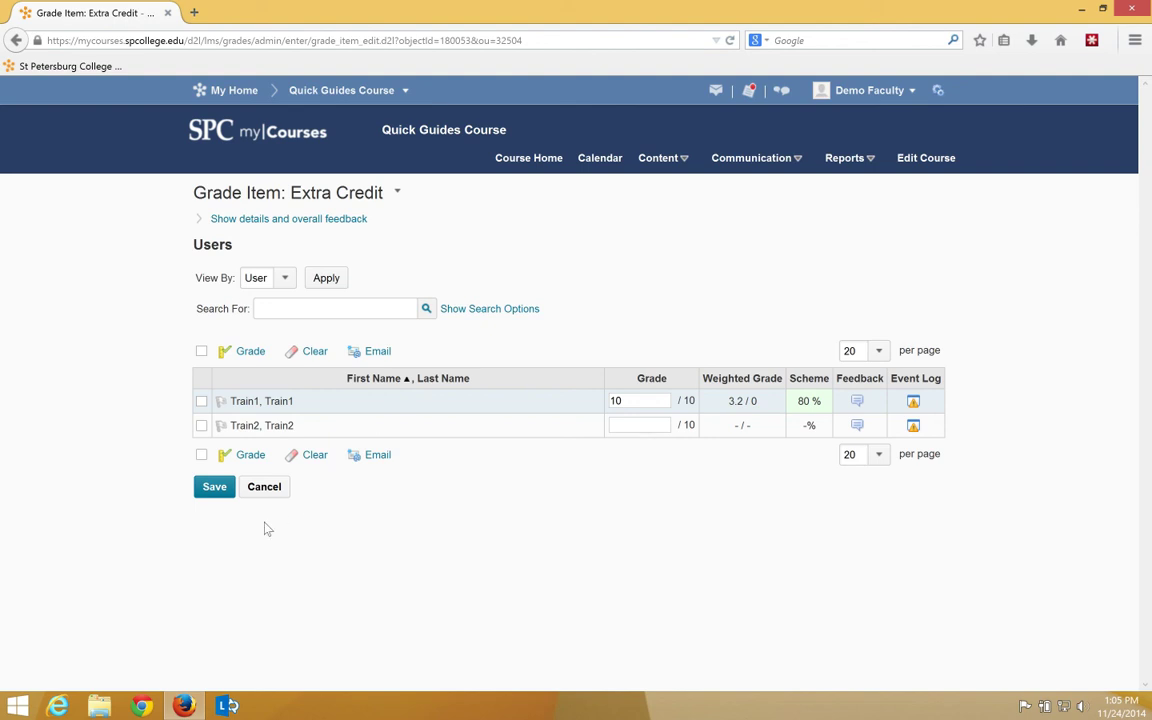
left_click(222, 490)
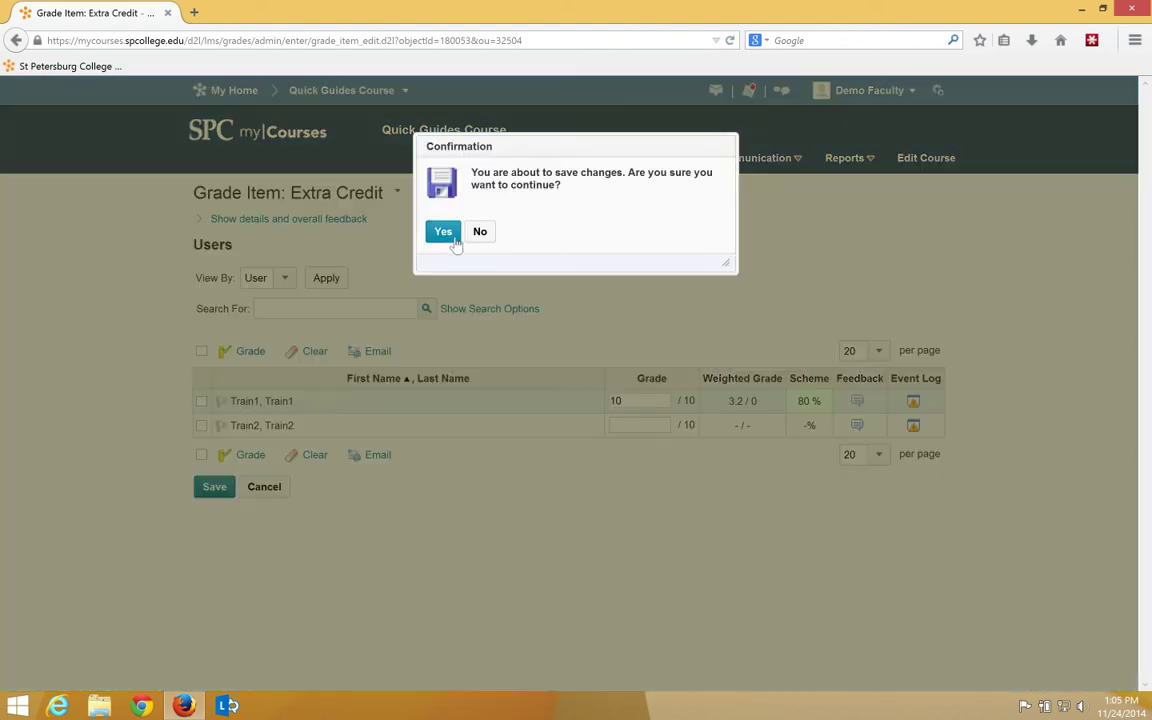
left_click(443, 232)
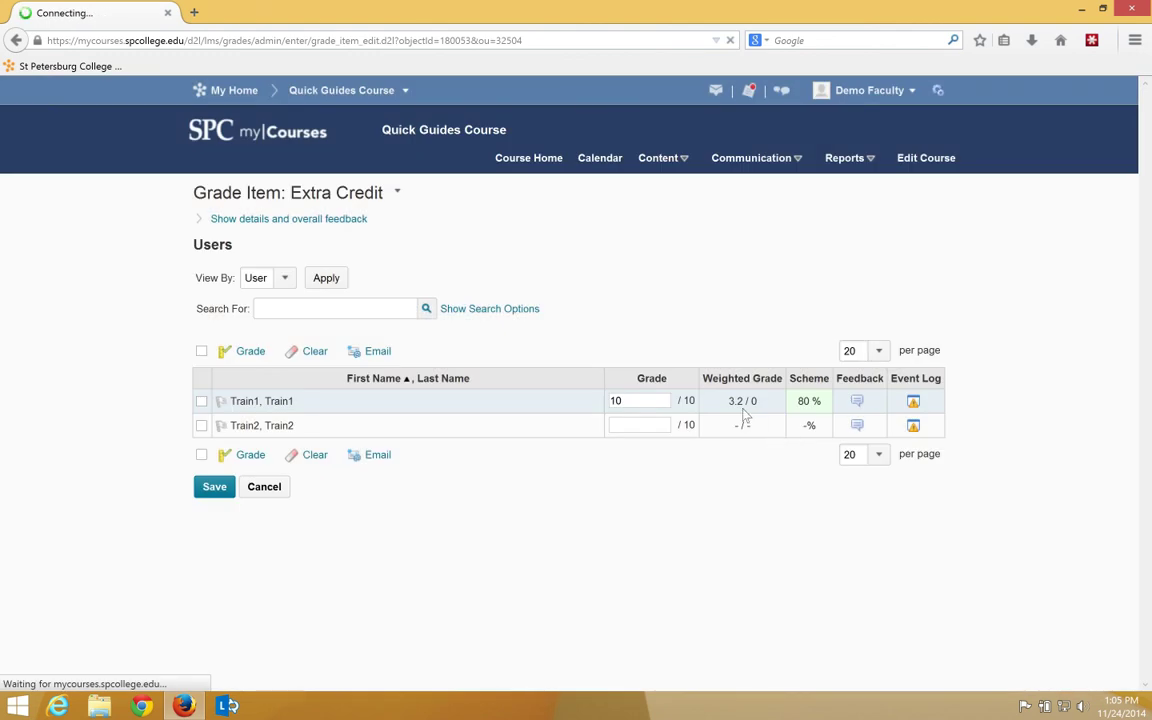